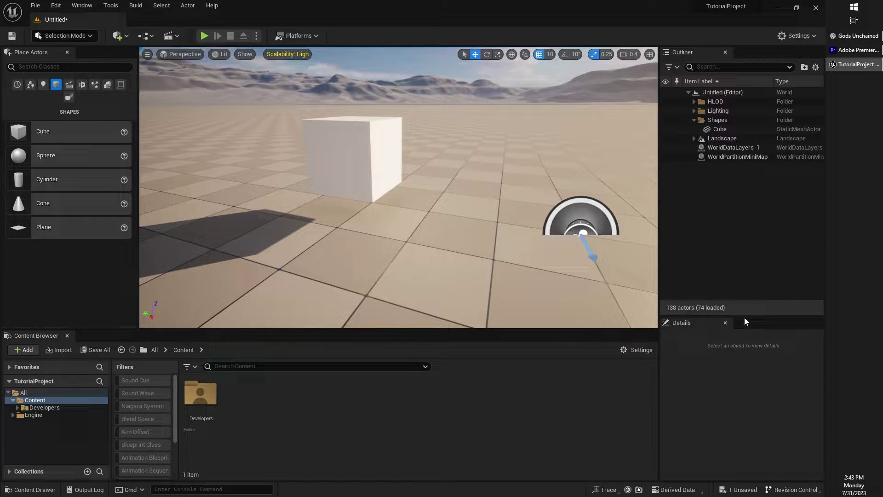
# - Enlarge the Details panel by moving the Outliner/Details splitter up and the viewport splitter left
pyautogui.moveTo(745, 316); pyautogui.dragTo(762, 197)
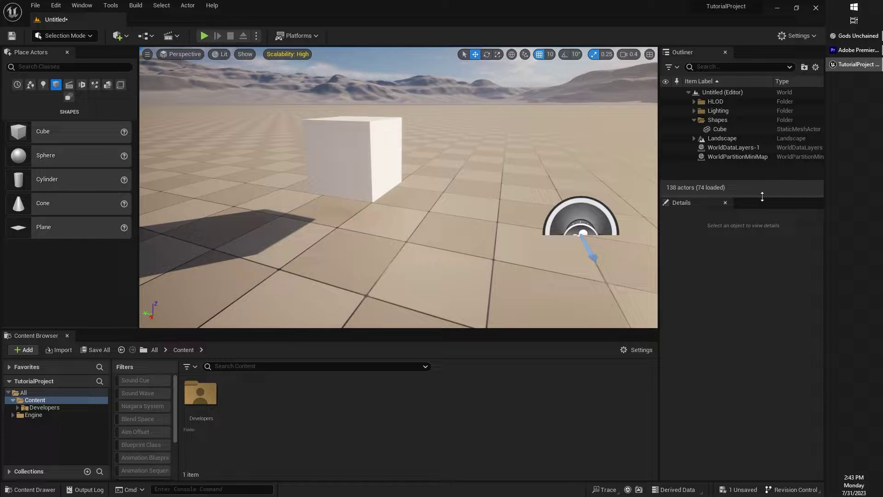
pyautogui.click(361, 153)
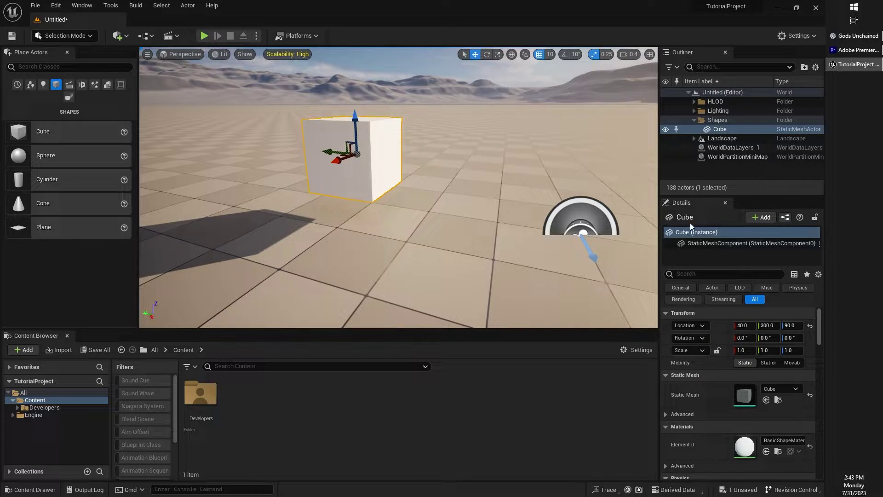
pyautogui.moveTo(661, 234); pyautogui.dragTo(547, 234)
# - Face the camera toward the Cube and select it so its properties show in Details
pyautogui.moveTo(309, 203)
pyautogui.mouseDown(button='right')
pyautogui.moveTo(299, 207)
pyautogui.moveTo(309, 203)
pyautogui.mouseUp(button='right')
pyautogui.scroll(-3, 303, 205)
pyautogui.click(271, 144)
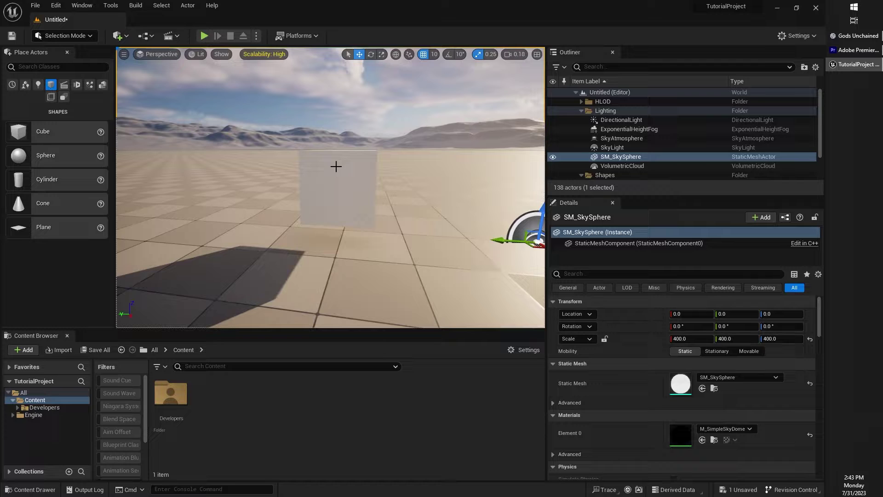
pyautogui.click(342, 177)
# - Set the Cube's Scale X, Y and Z to 2.0 in the Transform section
pyautogui.moveTo(345, 179); pyautogui.dragTo(345, 180, button='right')
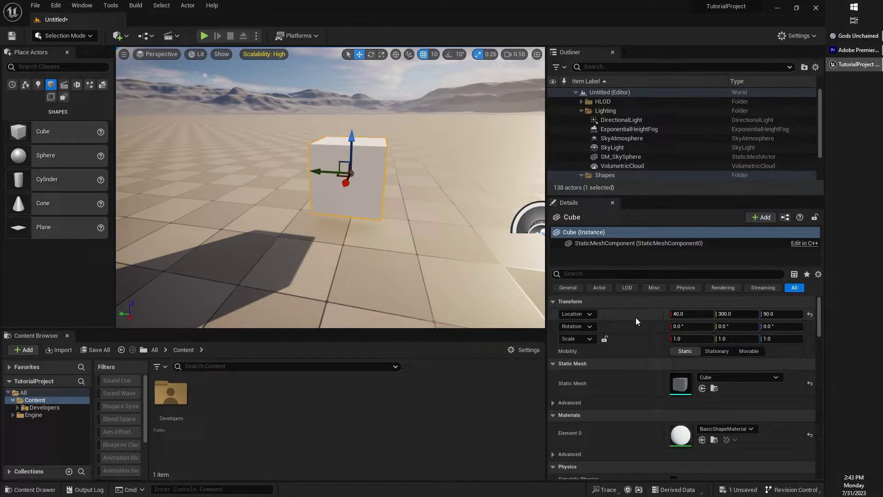
pyautogui.scroll(5, 420, 230)
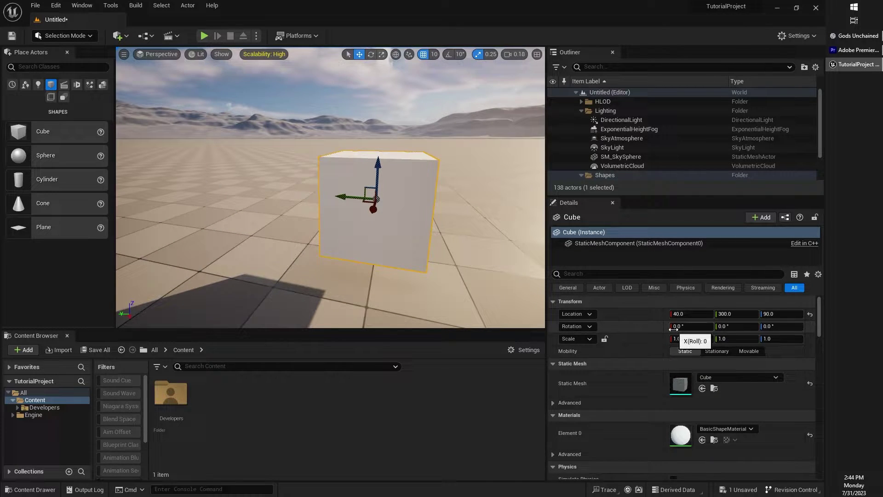
pyautogui.click(690, 314)
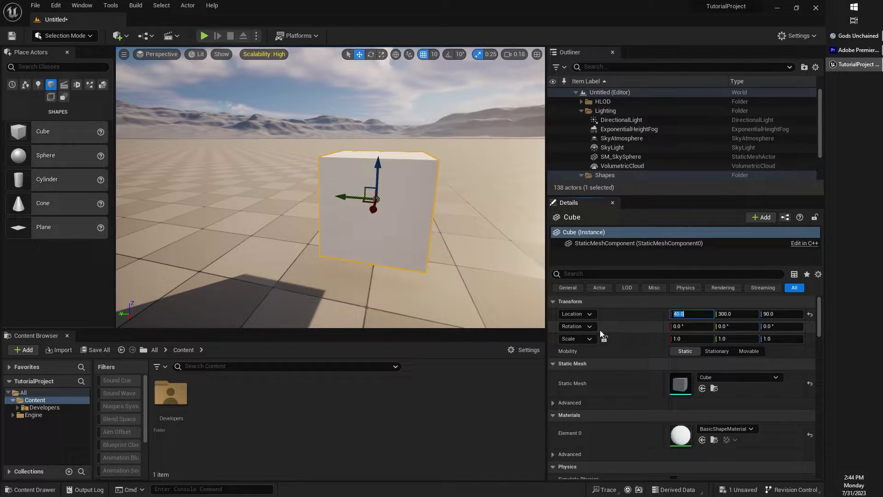
pyautogui.click(687, 339)
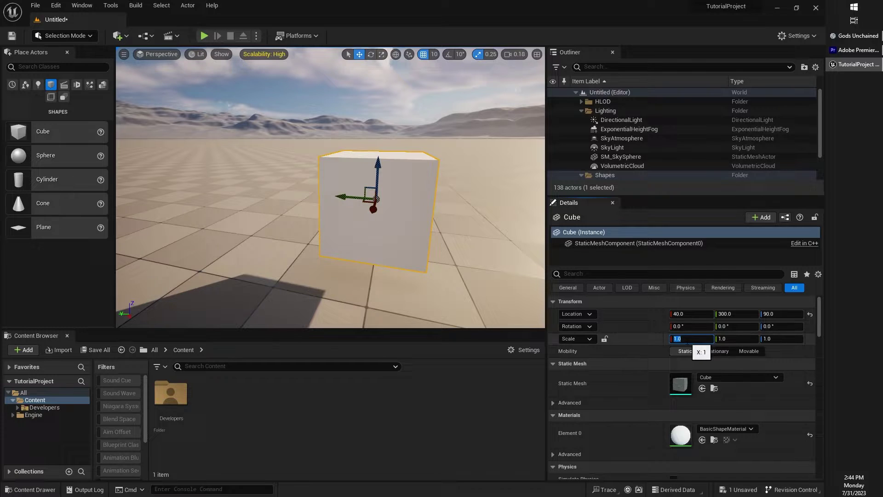
pyautogui.press('Tab')
pyautogui.write('2')
pyautogui.press('Tab')
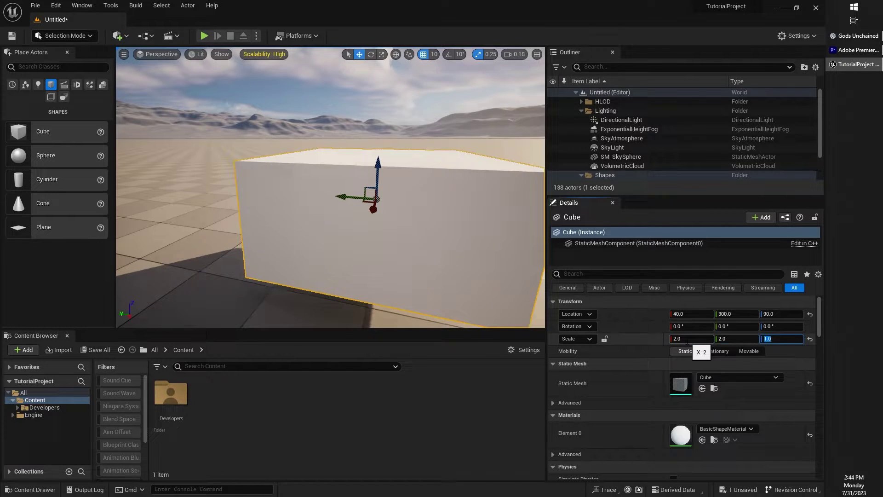
pyautogui.write('2')
pyautogui.press('Return')
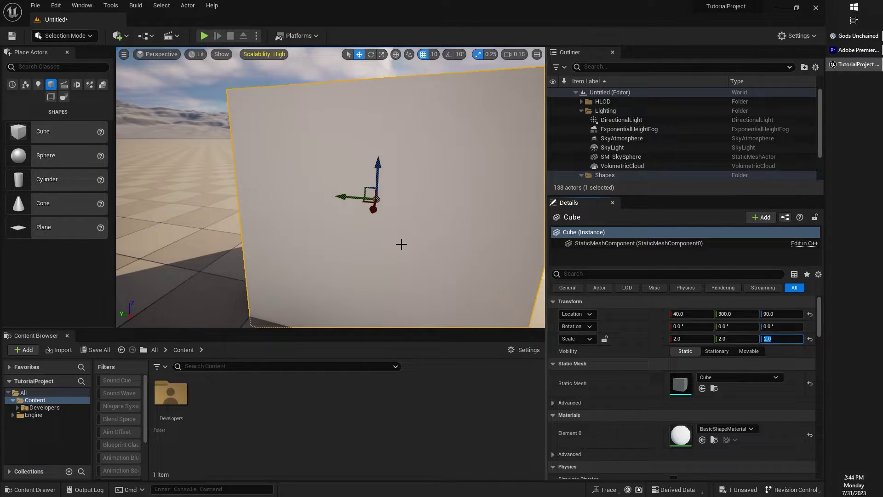
# - Raise the Cube's Location Z from 90 to 120 with the blue gizmo arrow
pyautogui.scroll(-5, 400, 244)
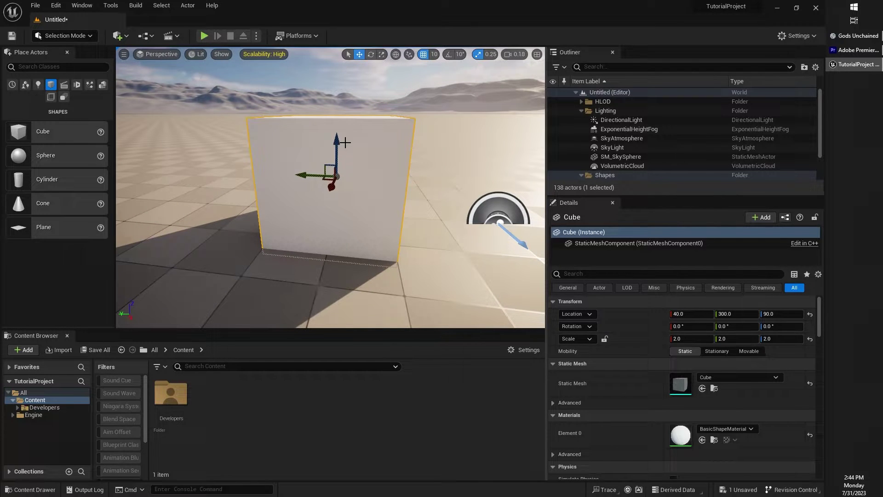
pyautogui.moveTo(340, 144); pyautogui.dragTo(339, 125)
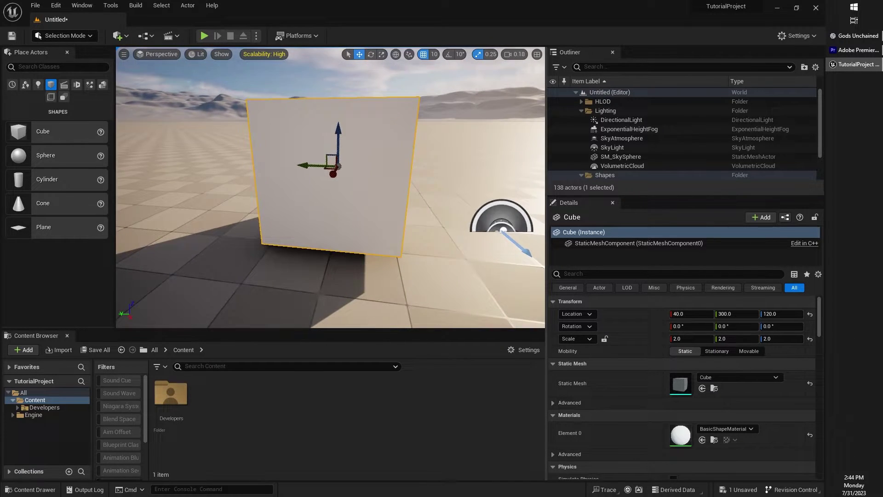
pyautogui.moveTo(292, 163); pyautogui.dragTo(279, 152, button='right')
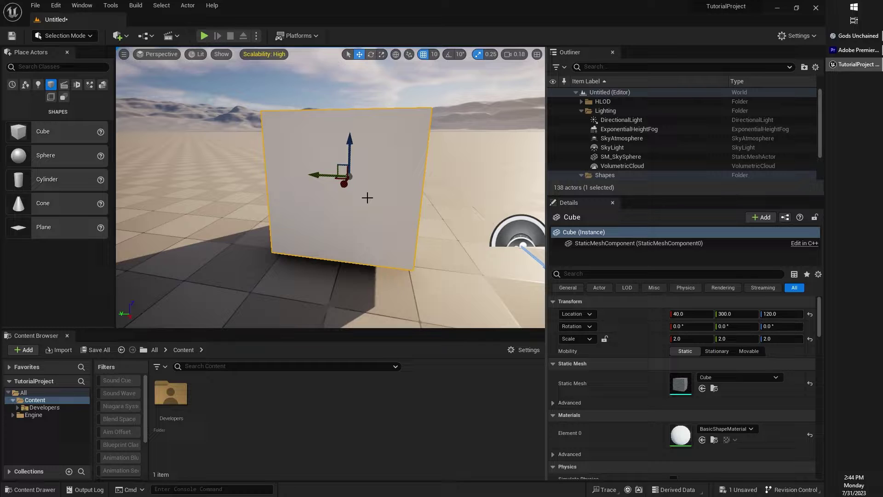
pyautogui.moveTo(367, 197); pyautogui.dragTo(336, 197, button='right')
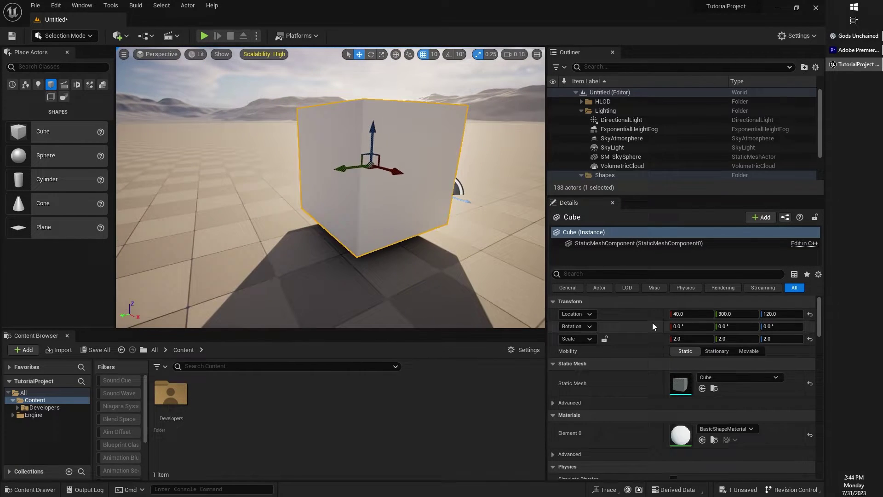
# - Apply BasicAsset03, then the red BasicAsset01 material, to the Cube's Element 0
pyautogui.scroll(-3, 686, 389)
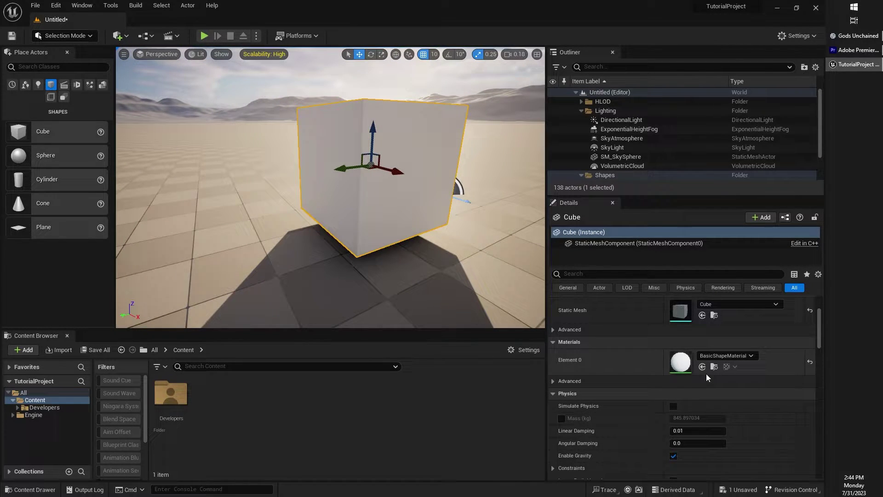
pyautogui.click(727, 355)
pyautogui.click(717, 275)
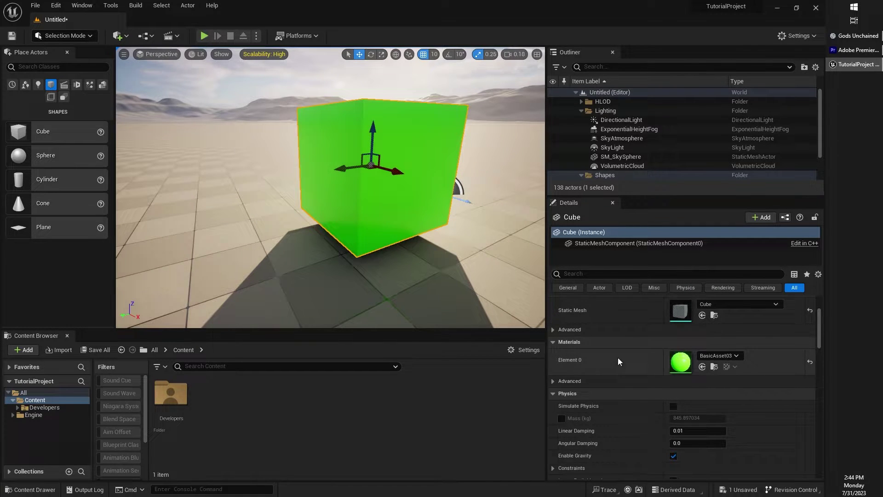
pyautogui.click(717, 356)
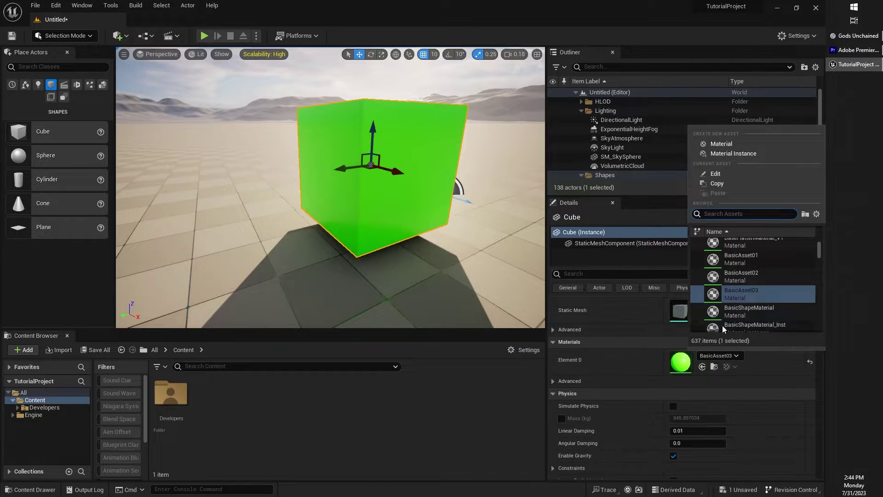
pyautogui.click(742, 259)
# - Replace the Cube's static mesh with CursorPointer
pyautogui.click(732, 362)
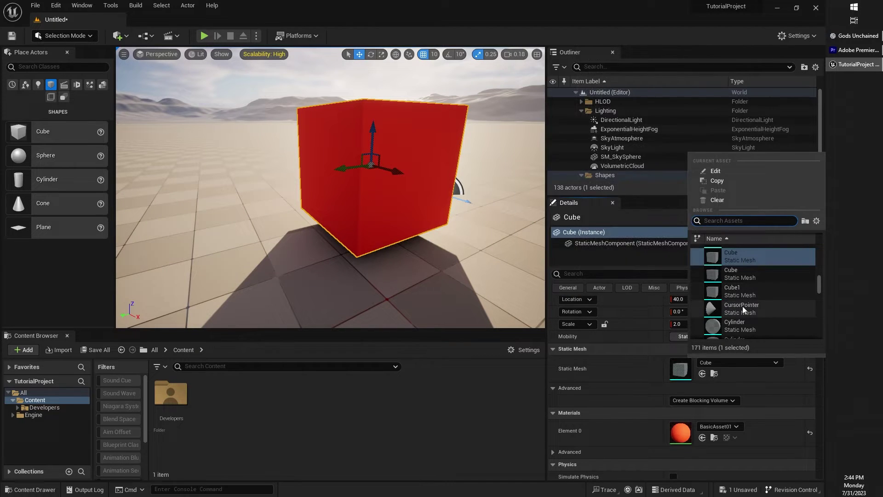
pyautogui.click(741, 308)
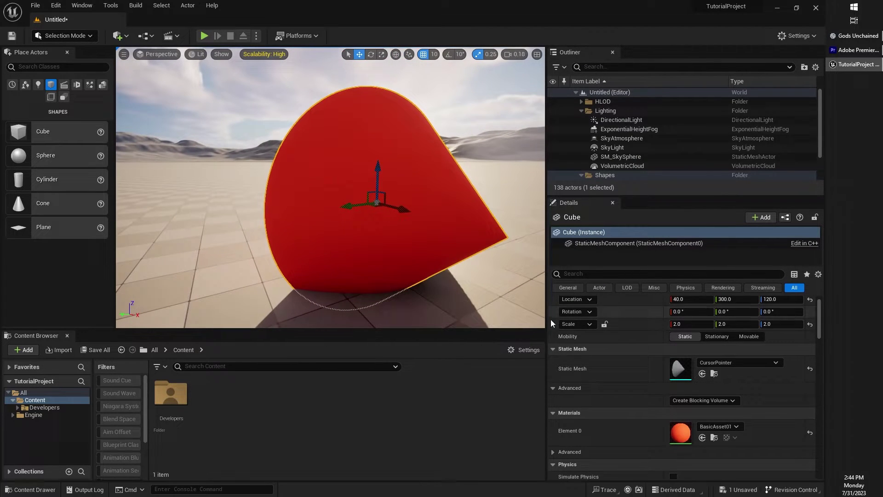
pyautogui.scroll(-3, 698, 368)
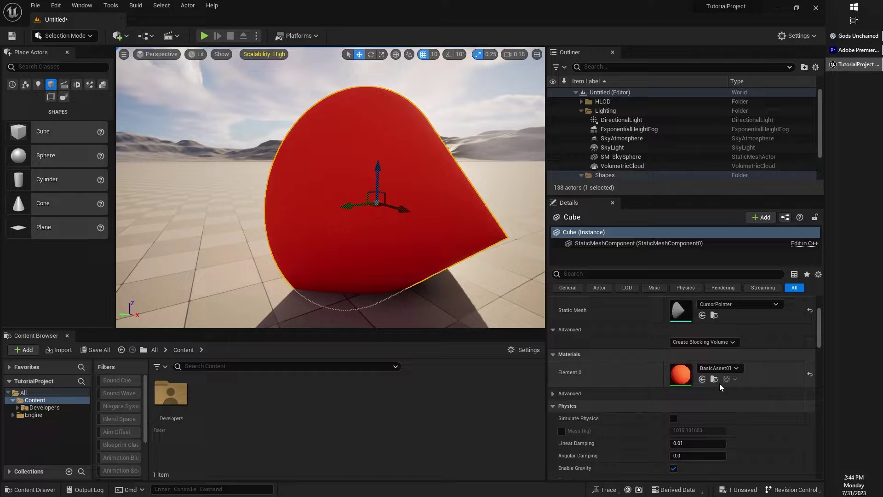
# - Scroll the Details list, expanding the advanced material, Constraints and advanced physics sections
pyautogui.scroll(-2, 719, 383)
pyautogui.click(553, 362)
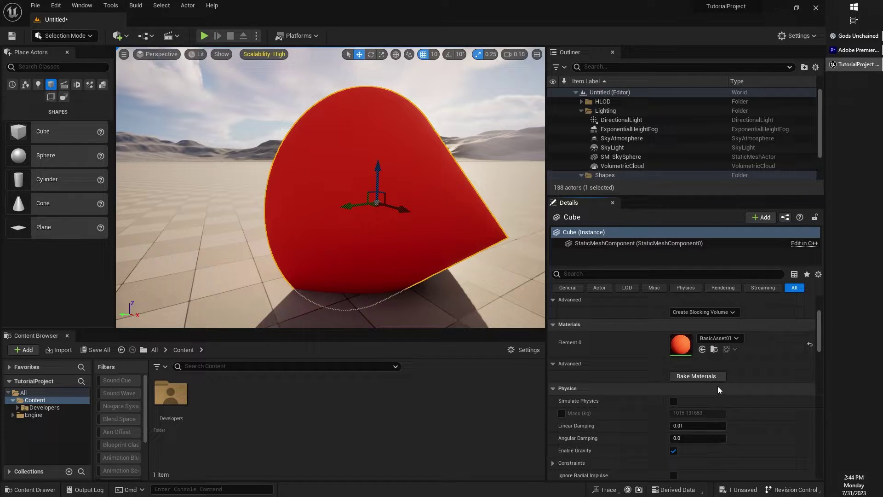
pyautogui.scroll(-2, 711, 390)
pyautogui.scroll(-2, 705, 388)
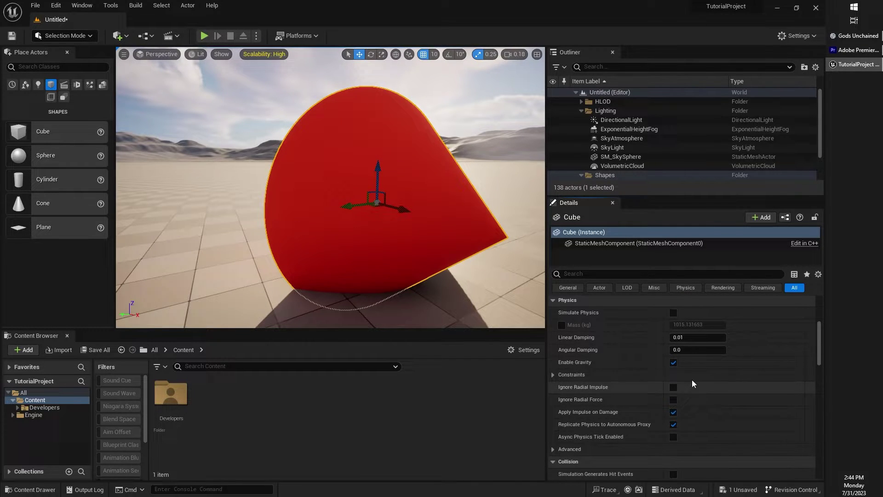
pyautogui.moveTo(322, 207); pyautogui.dragTo(344, 201, button='right')
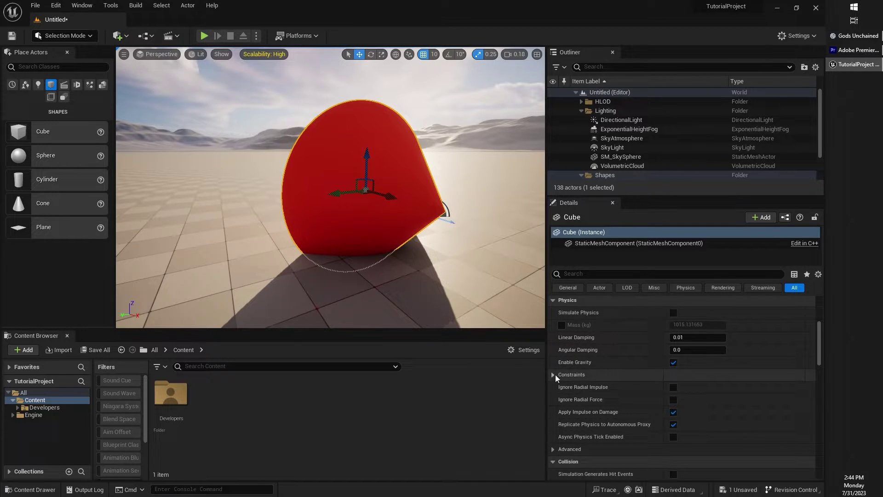
pyautogui.scroll(-1, 601, 380)
pyautogui.click(554, 360)
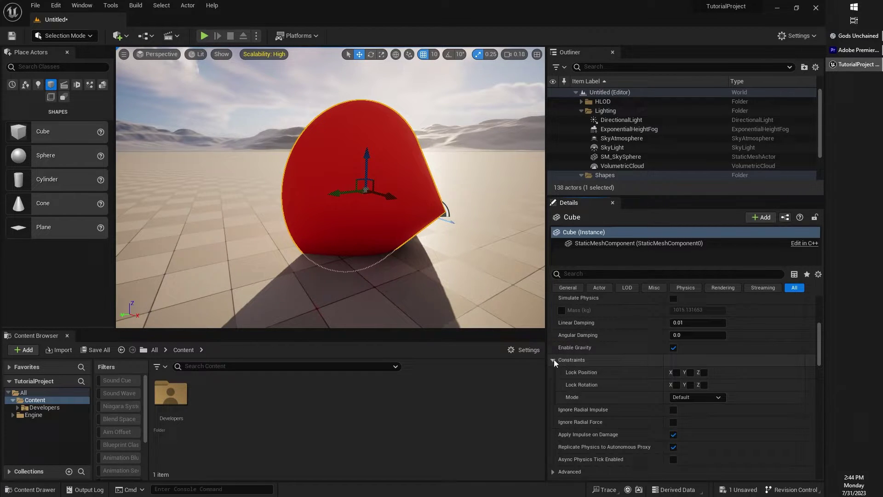
pyautogui.scroll(-5, 644, 368)
pyautogui.scroll(-3, 641, 368)
pyautogui.click(553, 355)
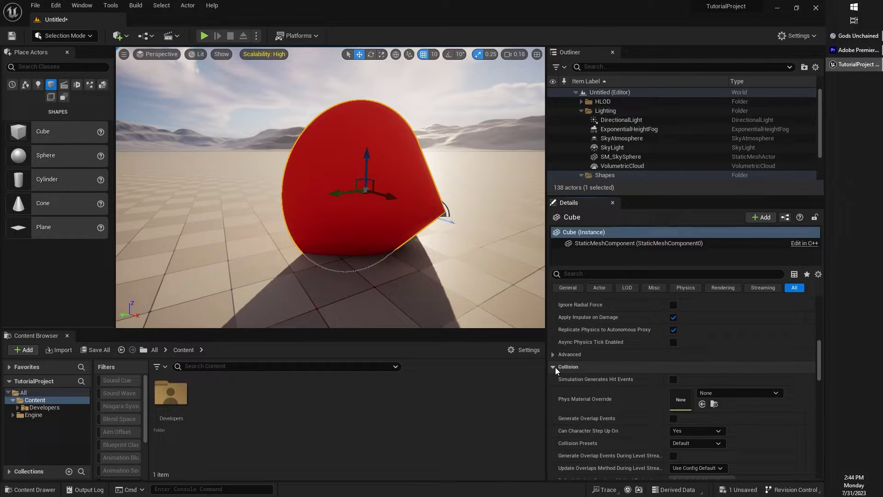
pyautogui.scroll(-1, 667, 367)
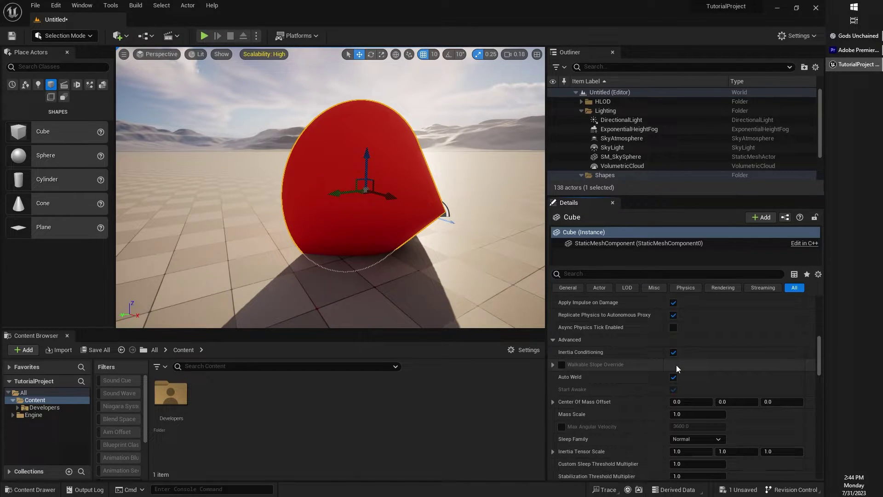
pyautogui.scroll(-2, 677, 365)
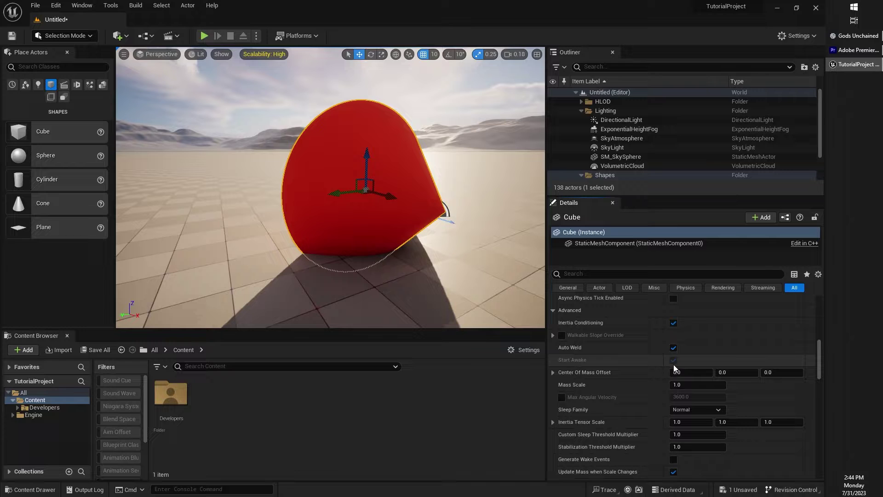
pyautogui.scroll(1, 675, 365)
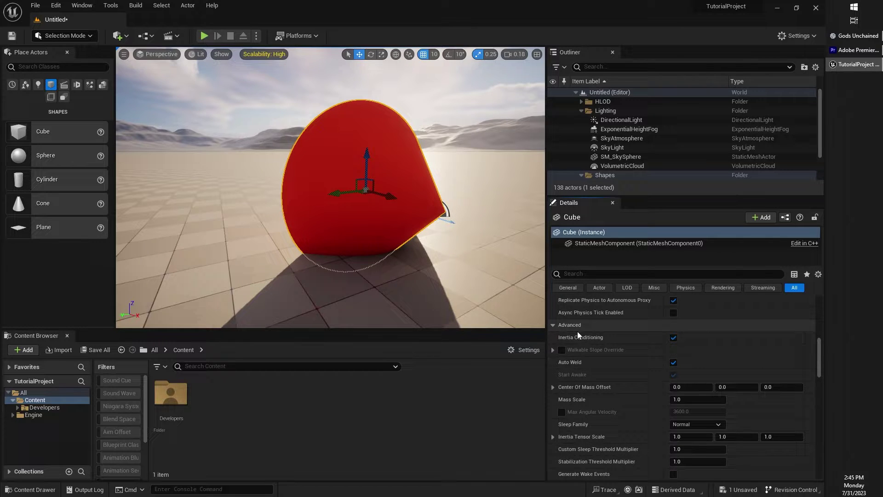
pyautogui.scroll(-2, 658, 368)
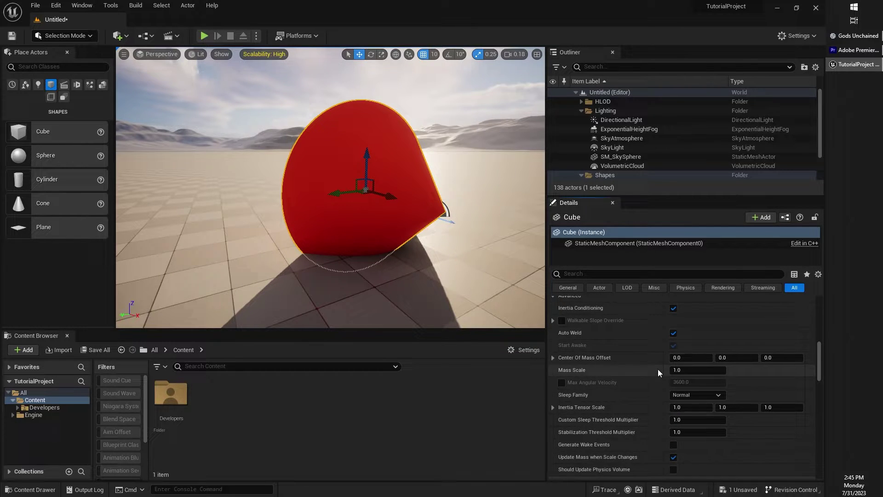
pyautogui.scroll(-10, 654, 359)
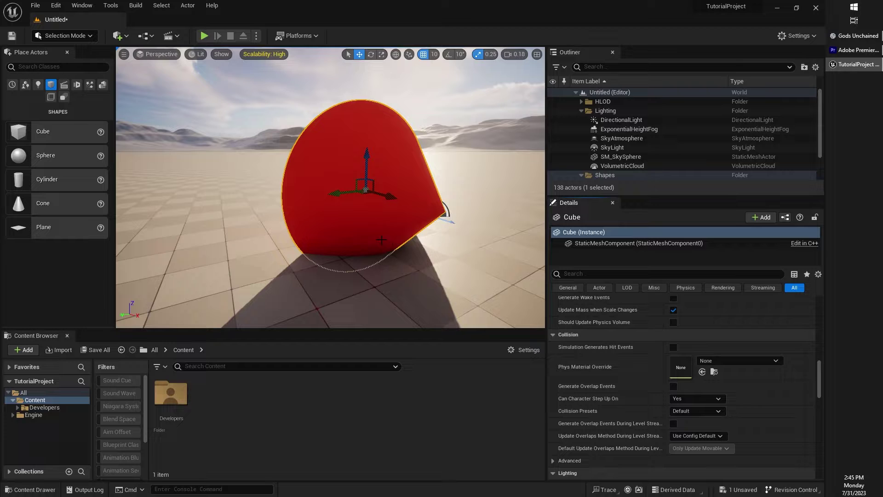
# - Expand the Rendering and Navigation advanced options further down the list
pyautogui.scroll(-5, 597, 344)
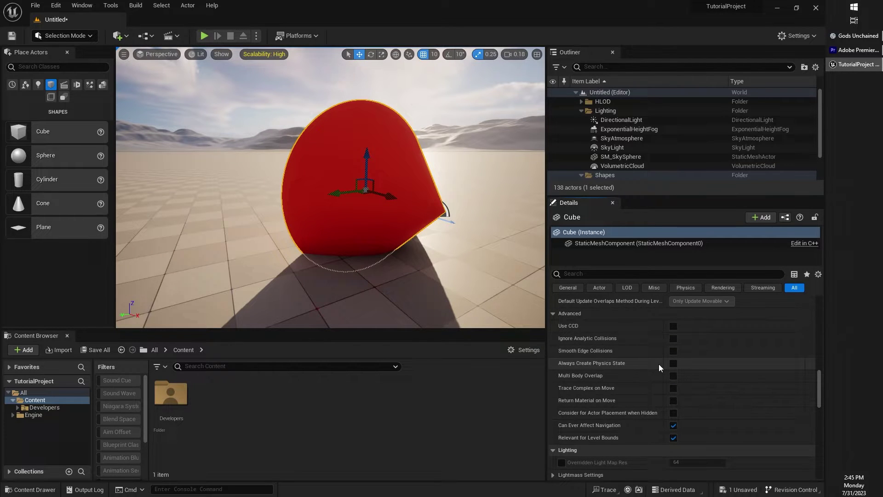
pyautogui.scroll(-5, 658, 367)
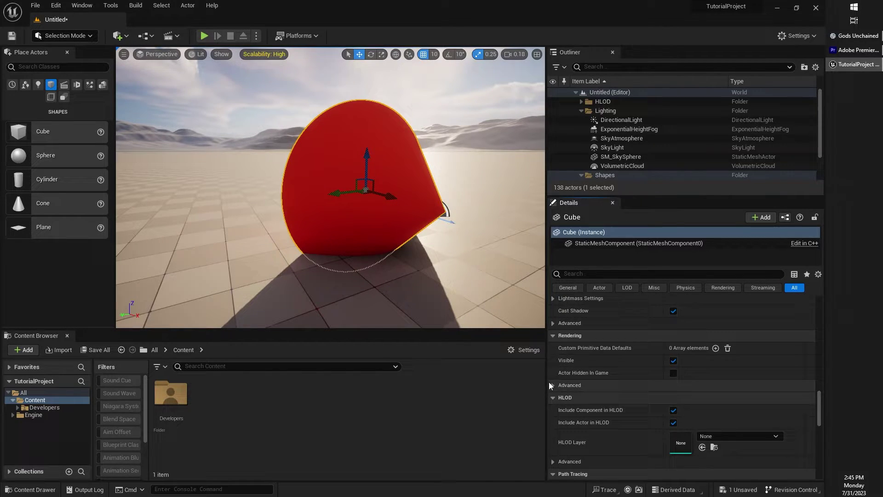
pyautogui.click(553, 385)
pyautogui.scroll(-4, 644, 399)
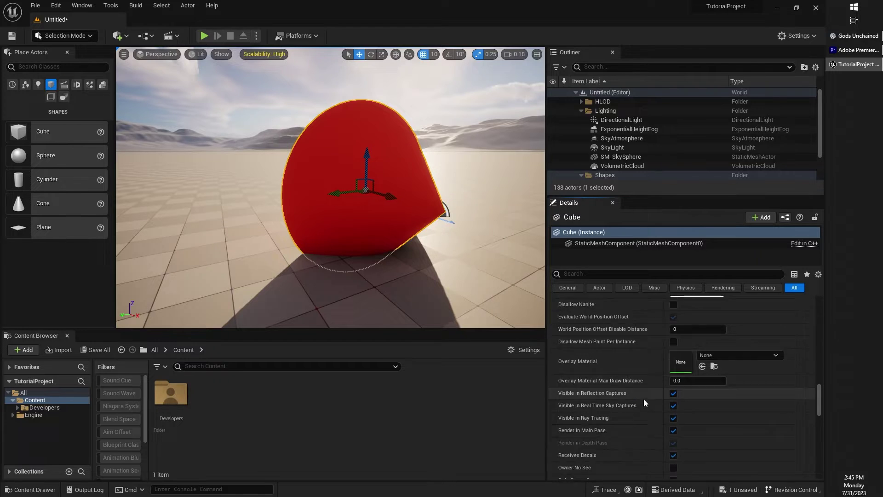
pyautogui.scroll(-4, 643, 399)
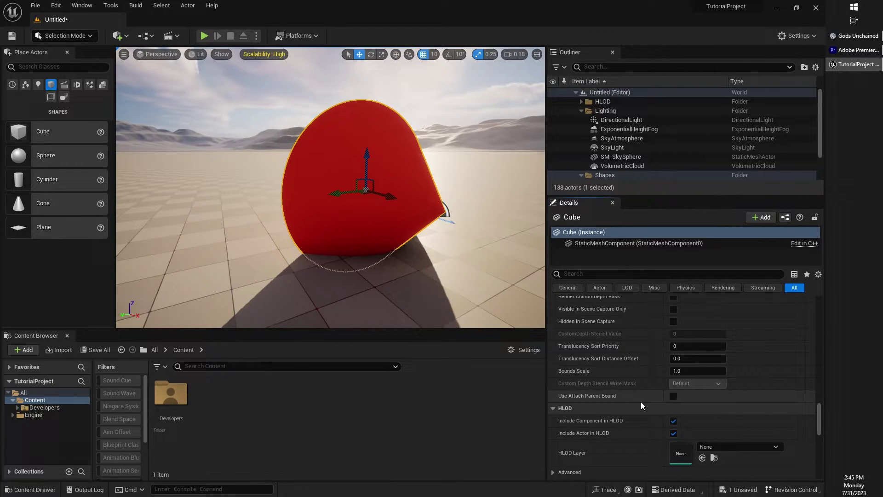
pyautogui.scroll(-5, 614, 403)
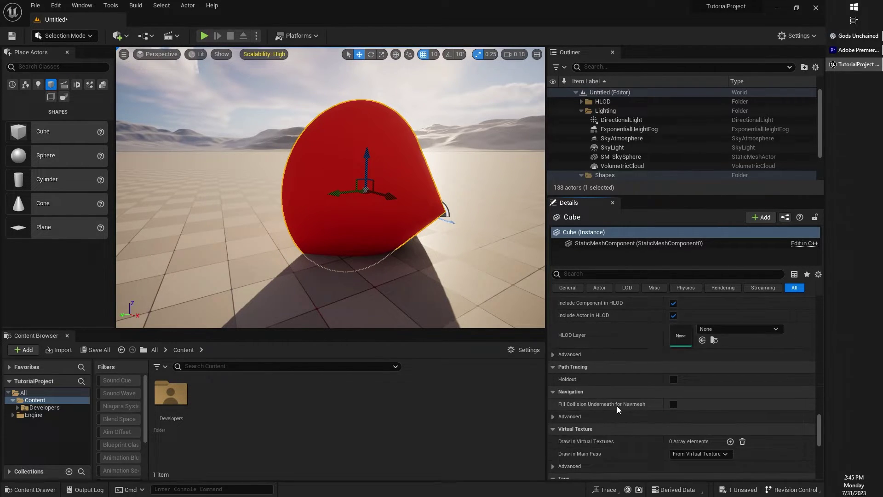
pyautogui.scroll(-1, 566, 380)
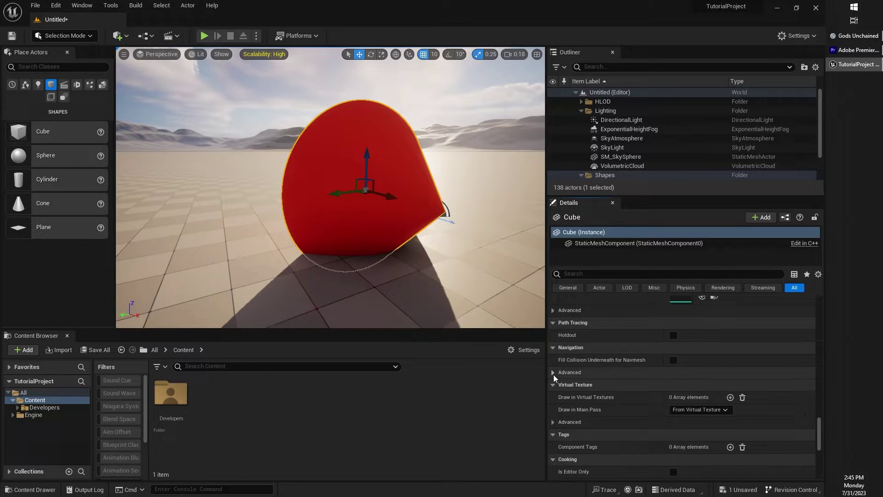
pyautogui.click(554, 373)
pyautogui.scroll(-6, 626, 403)
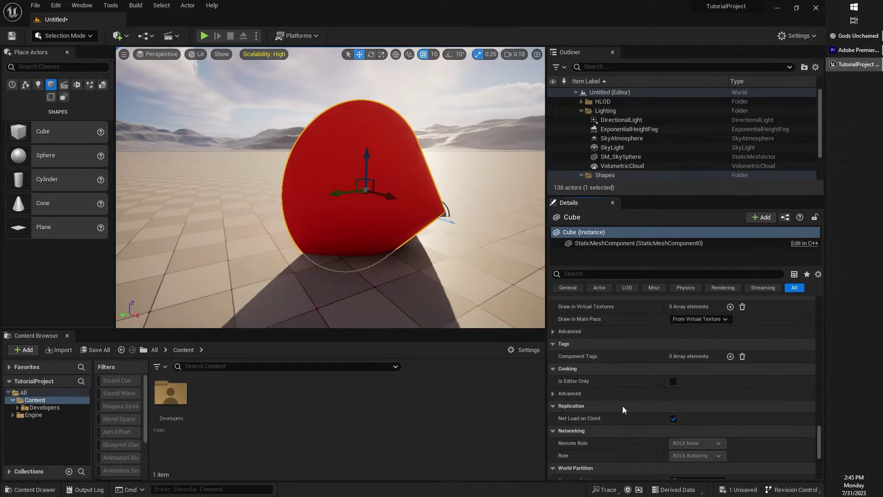
pyautogui.scroll(-3, 617, 405)
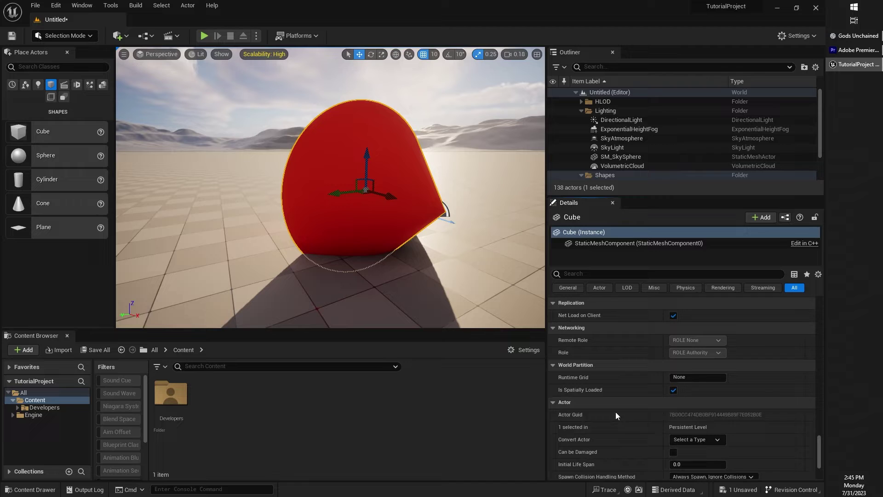
pyautogui.scroll(-5, 615, 410)
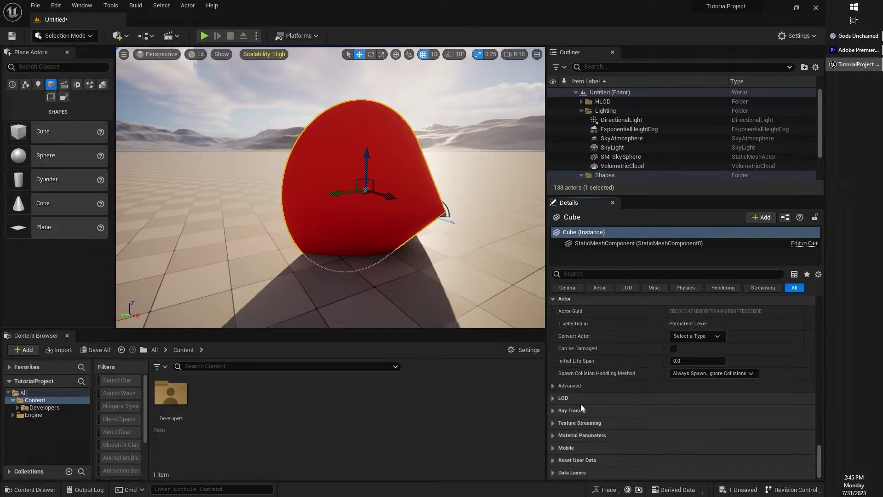
# - Expand the LOD section, then return the Details scrollbar to the top
pyautogui.click(553, 399)
pyautogui.scroll(3, 660, 357)
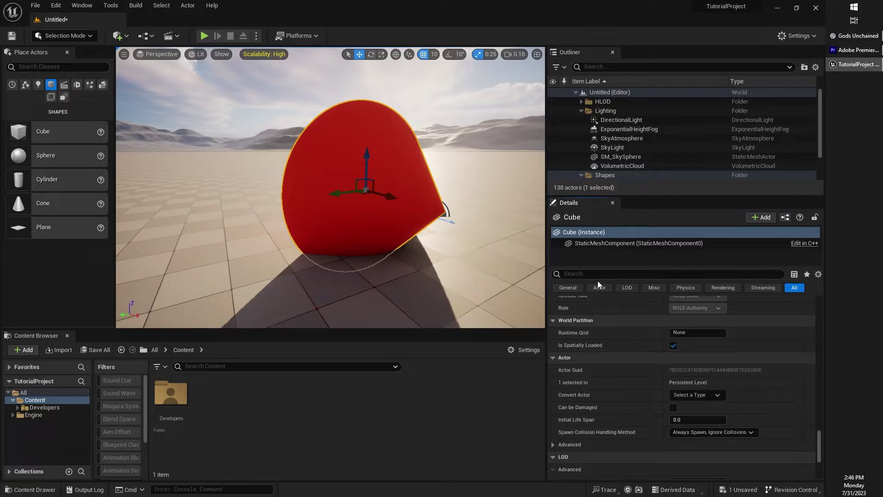
pyautogui.scroll(4, 738, 347)
pyautogui.moveTo(817, 436); pyautogui.dragTo(804, 294)
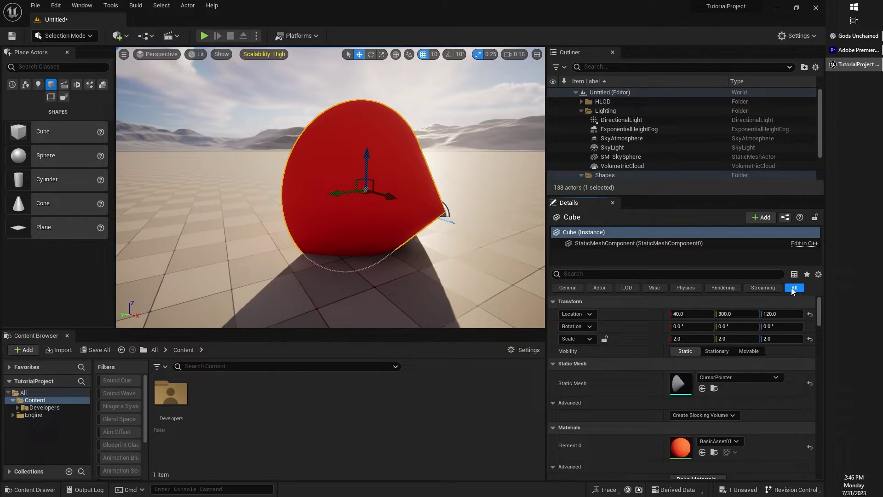
pyautogui.click(576, 289)
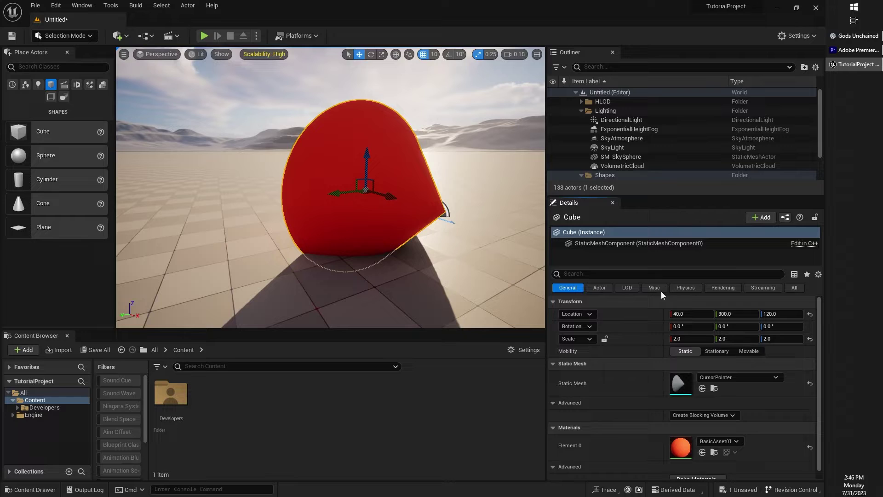
pyautogui.click(688, 289)
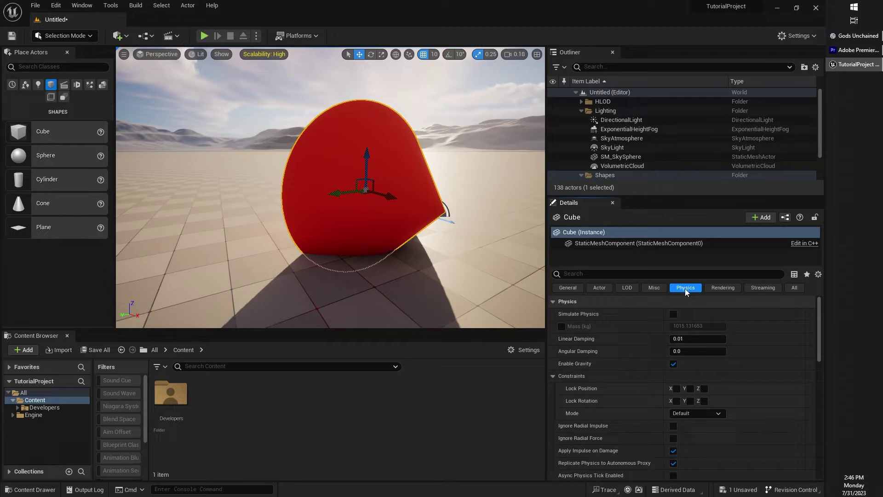
pyautogui.scroll(-10, 699, 369)
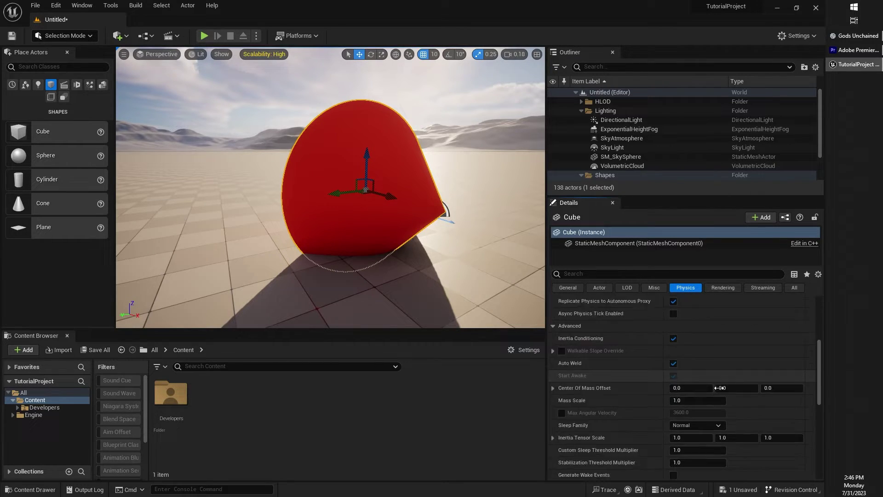
pyautogui.scroll(10, 717, 385)
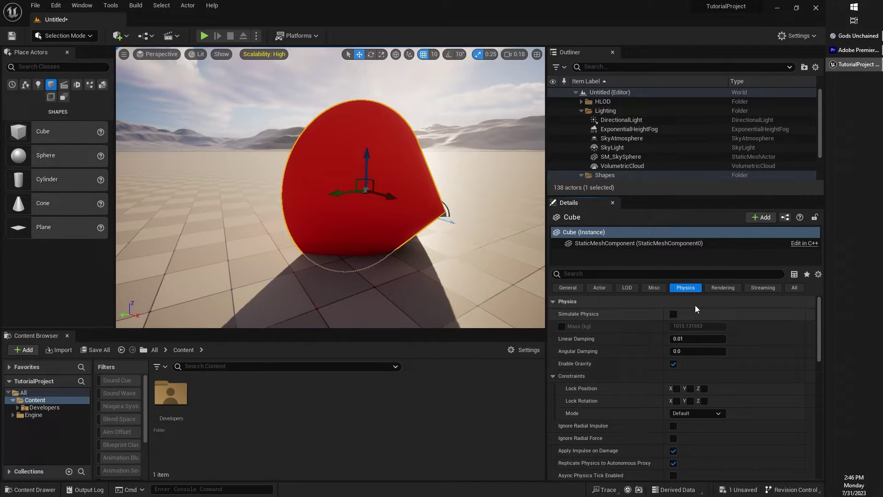
pyautogui.click(793, 288)
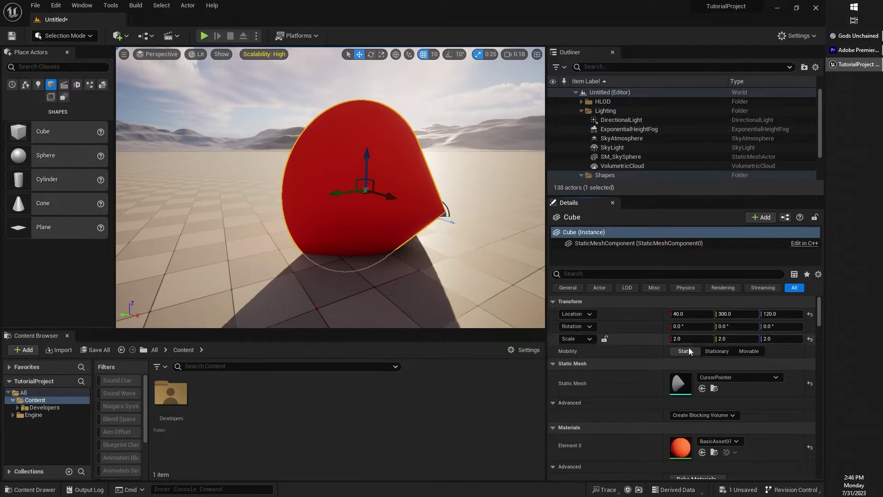
# - Filter the Details panel with the search term 'phy' and review the physics results
pyautogui.click(633, 277)
pyautogui.write('phy')
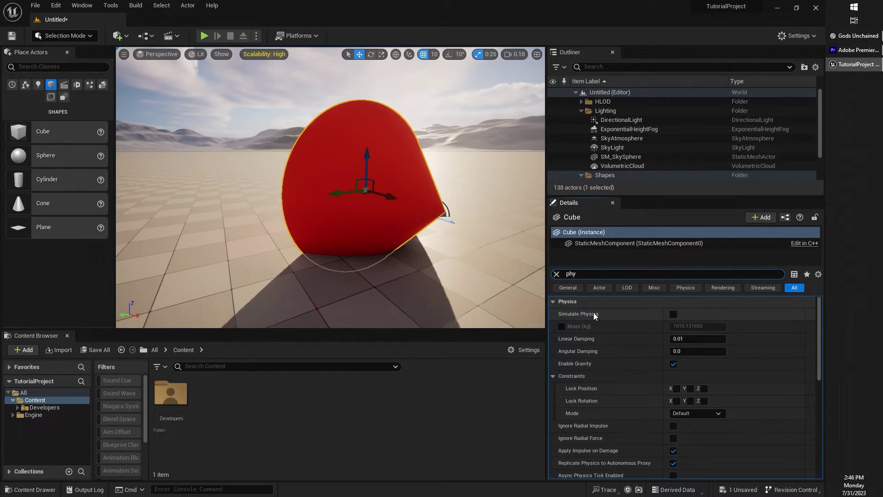
pyautogui.scroll(-2, 594, 367)
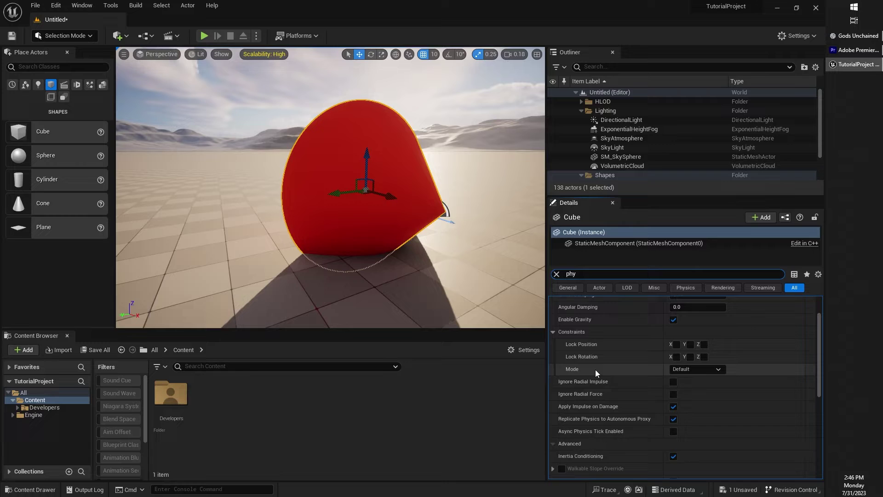
pyautogui.scroll(2, 595, 369)
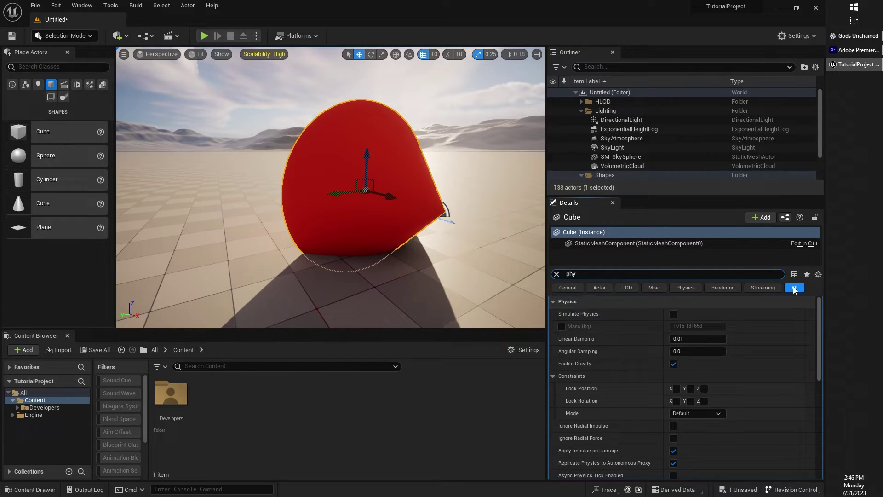
# - Replace the filter with 'coll', review collision settings, then clear it on the General tab
pyautogui.doubleClick(630, 272)
pyautogui.write('coll')
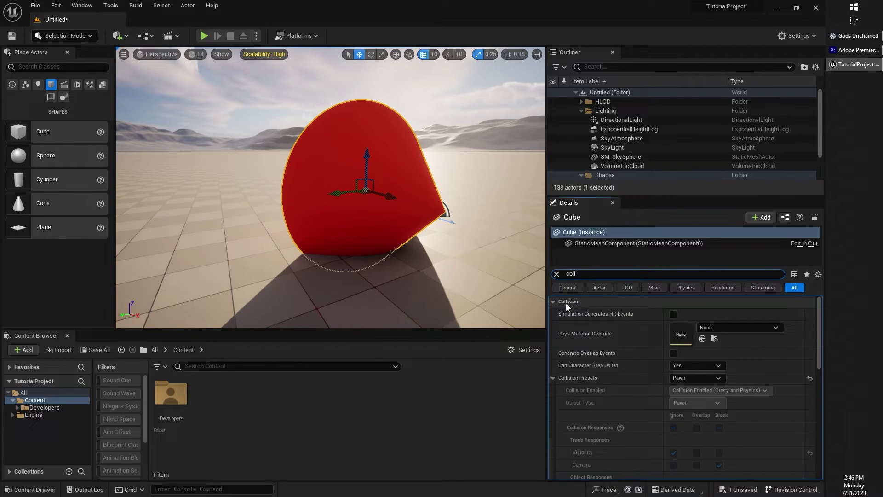
pyautogui.scroll(-3, 702, 385)
pyautogui.scroll(-5, 725, 420)
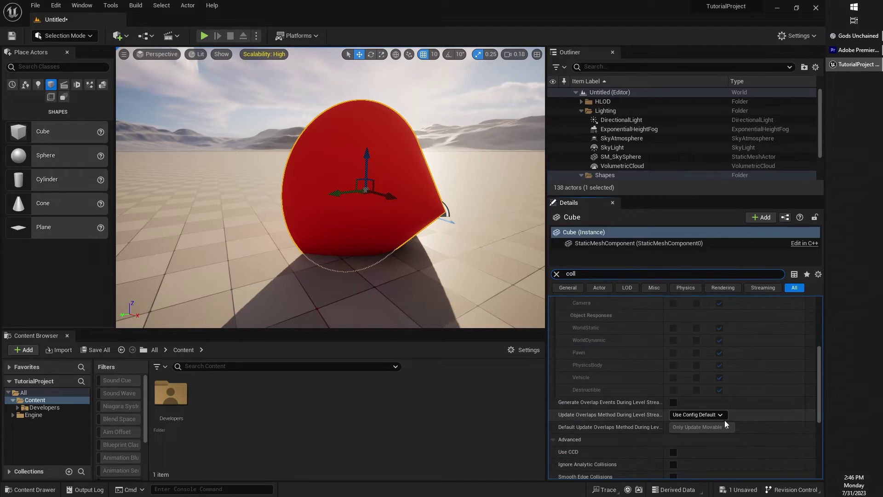
pyautogui.scroll(3, 726, 421)
pyautogui.scroll(4, 711, 407)
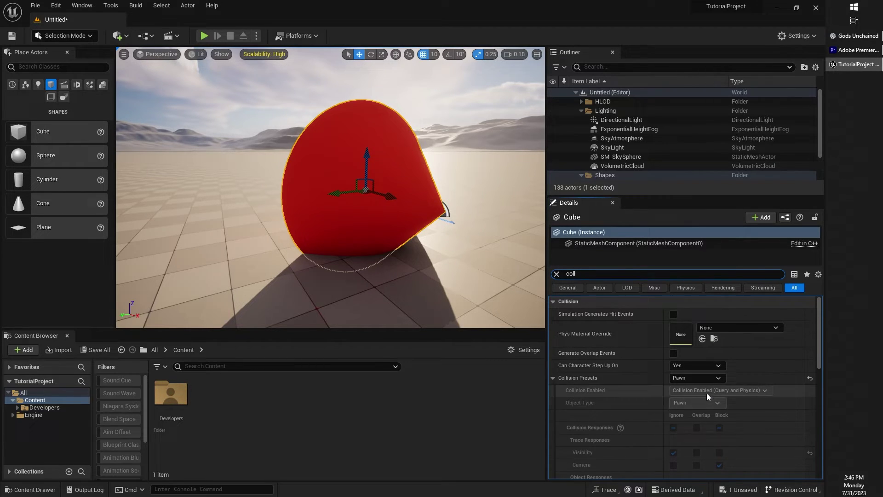
pyautogui.click(563, 285)
pyautogui.click(556, 274)
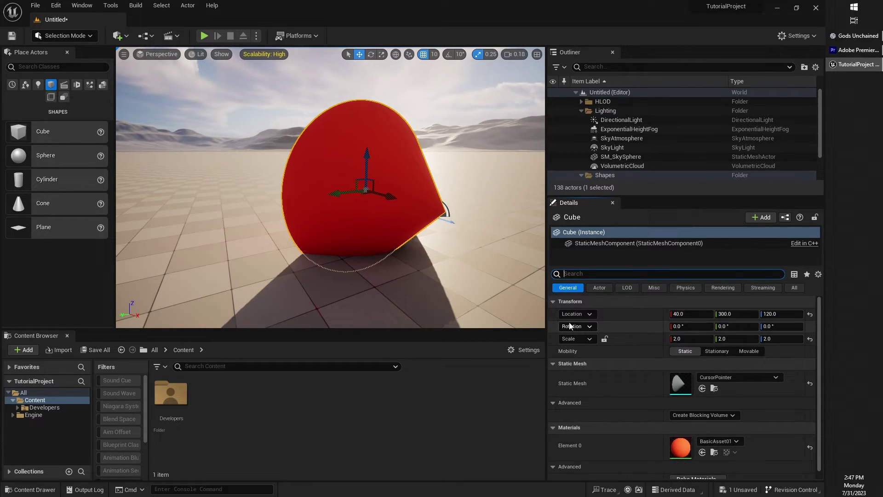
# - Switch Details back to the All tab and scroll down to the Physics and Constraints sections
pyautogui.scroll(-1, 659, 372)
pyautogui.scroll(1, 630, 378)
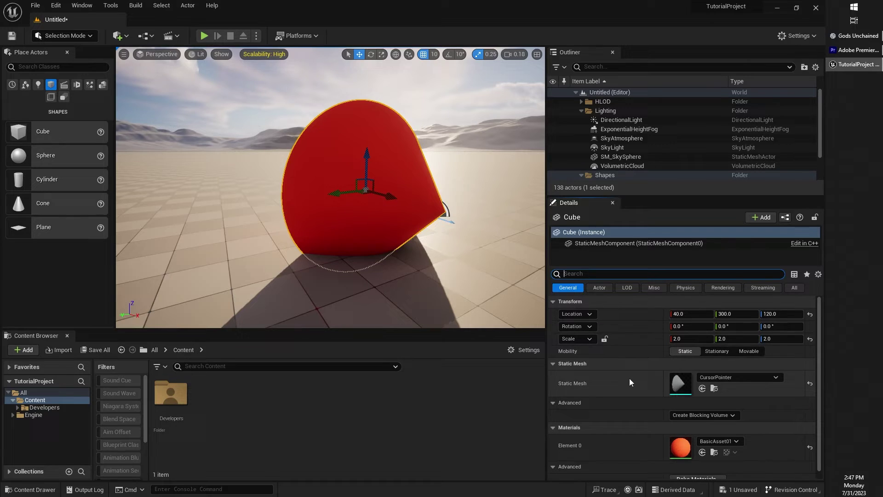
pyautogui.scroll(-1, 608, 374)
pyautogui.scroll(1, 647, 368)
pyautogui.click(791, 290)
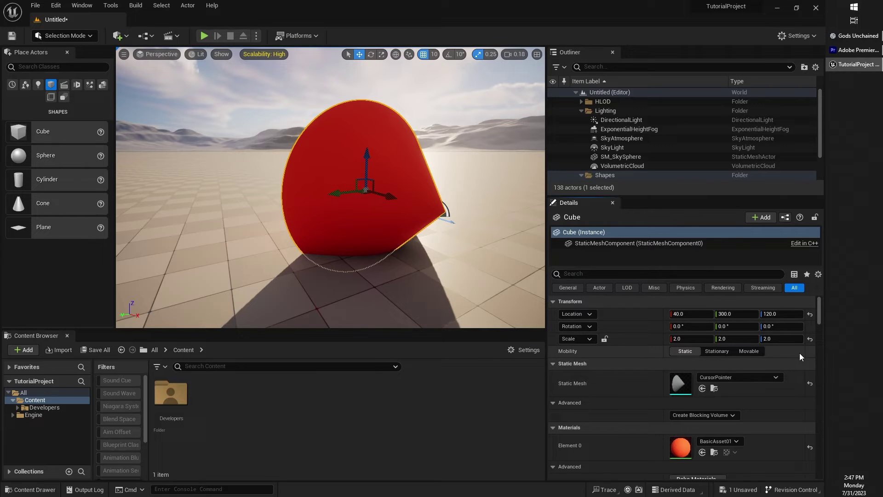
pyautogui.scroll(-4, 794, 373)
pyautogui.scroll(-4, 796, 376)
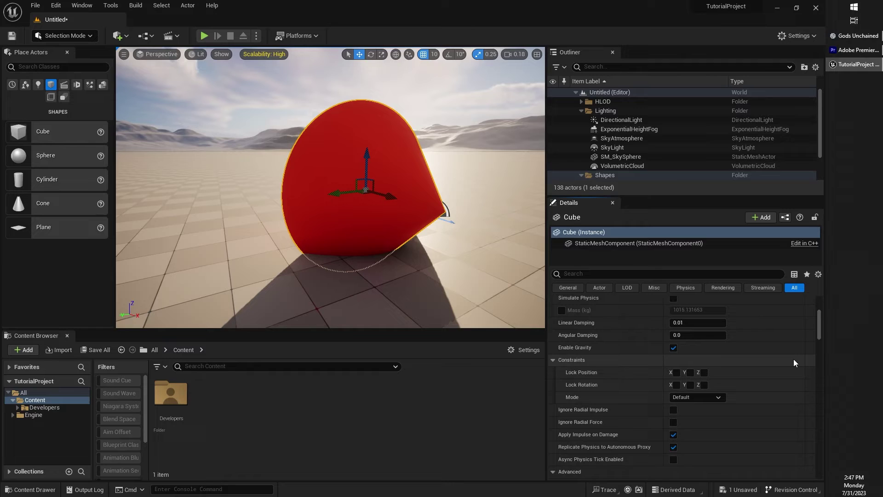
pyautogui.scroll(1, 644, 350)
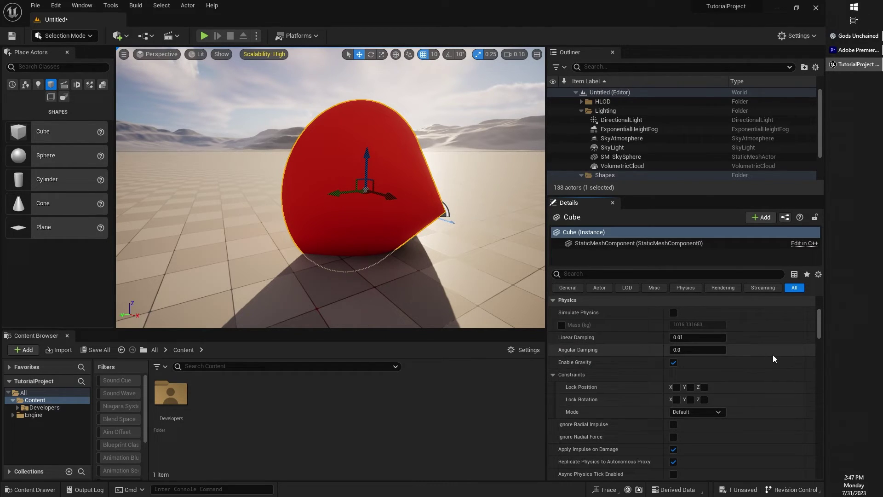
pyautogui.scroll(-1, 769, 359)
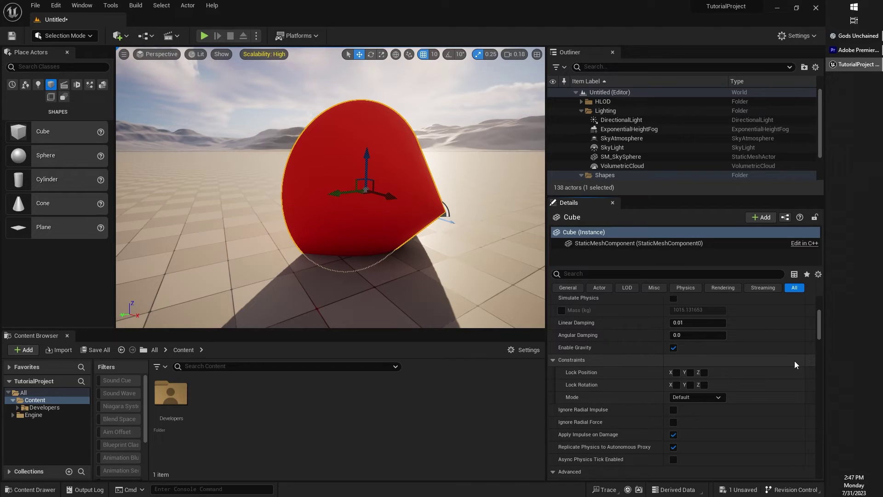
pyautogui.scroll(-2, 794, 360)
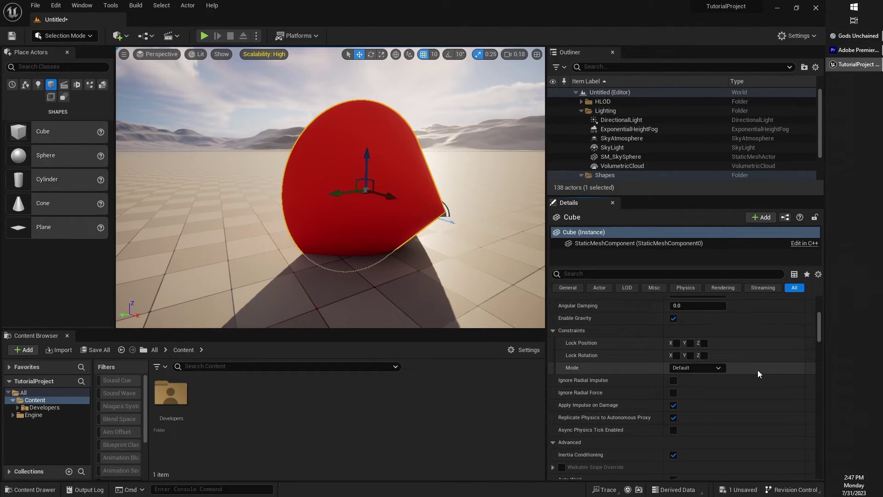
pyautogui.scroll(-2, 758, 370)
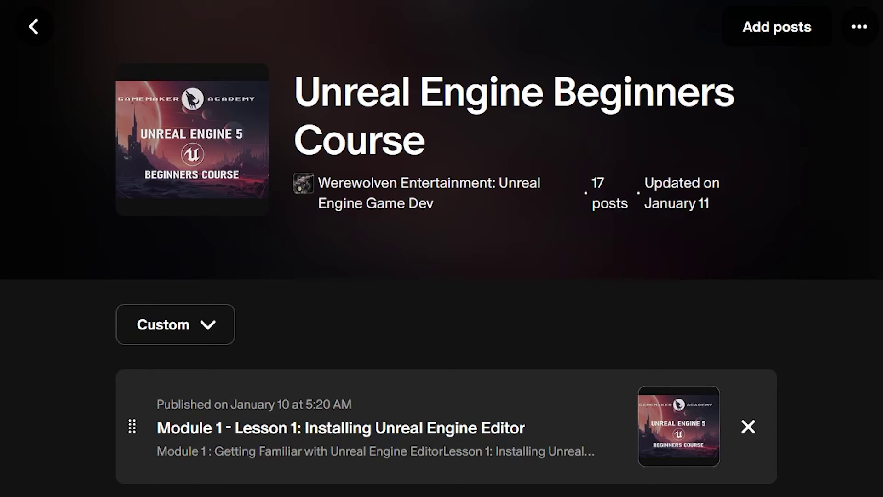
# - Scroll the course page to Module 2 - Lesson 5 on painting flora and rocks
pyautogui.scroll(-10, 441, 248)
pyautogui.scroll(-15, 442, 248)
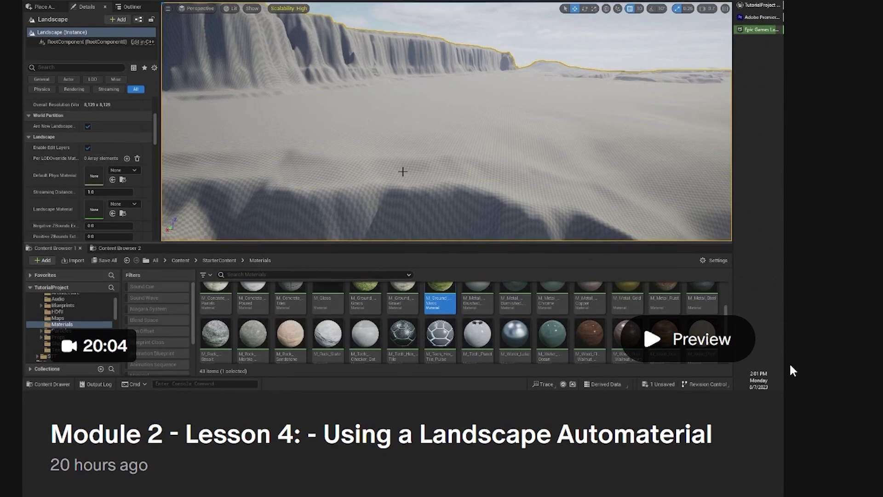
pyautogui.scroll(-10, 789, 362)
pyautogui.scroll(-5, 792, 369)
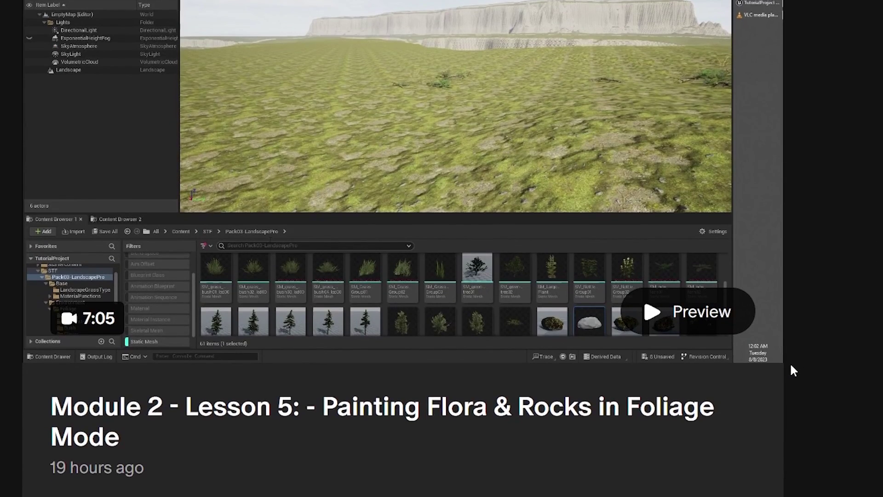